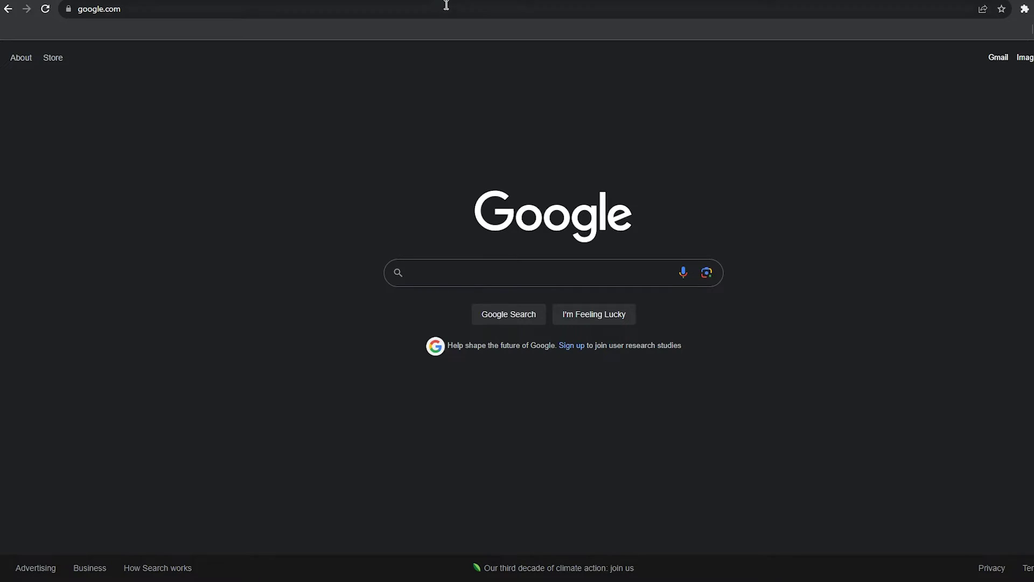
Step: Select Chrome's address bar on the Google home page to enter a new site
{"action": "left_click", "coordinate": [447, 9]}
Step: Load xrpcode.wpi.edu from 'xrp' and close the Version 3 release notes
{"action": "type", "text": "xrpcode.wpi.edu"}
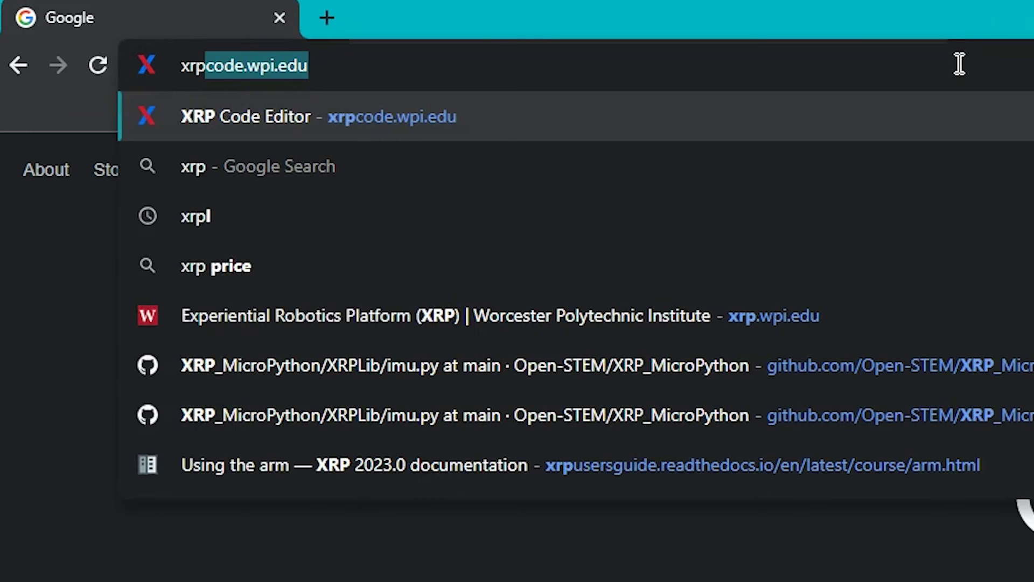
{"action": "key", "text": "Return"}
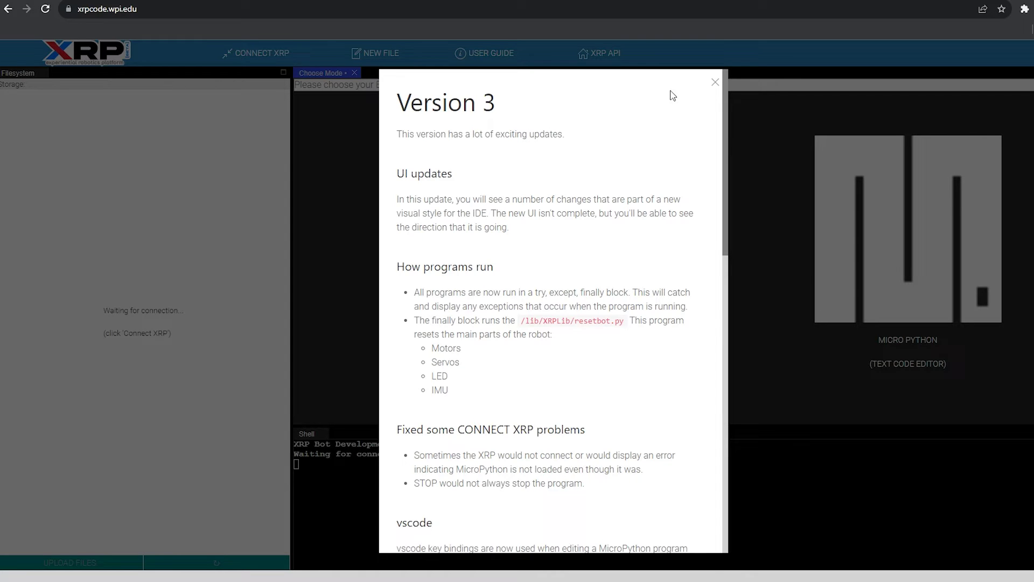
{"action": "left_click", "coordinate": [715, 83]}
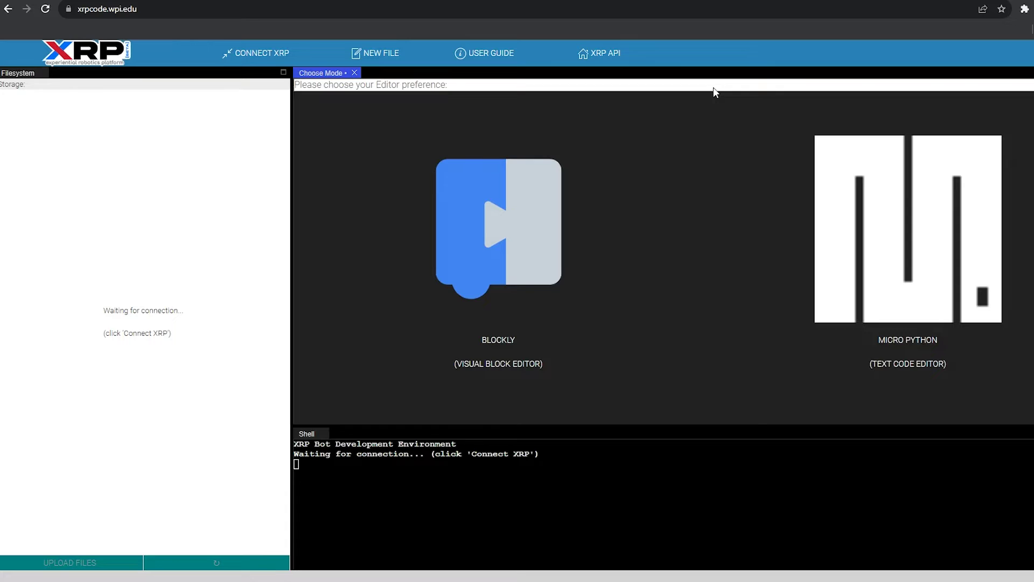
Step: Connect the XRP robot through the Board CDC (COM13) serial port
{"action": "left_click", "coordinate": [280, 54]}
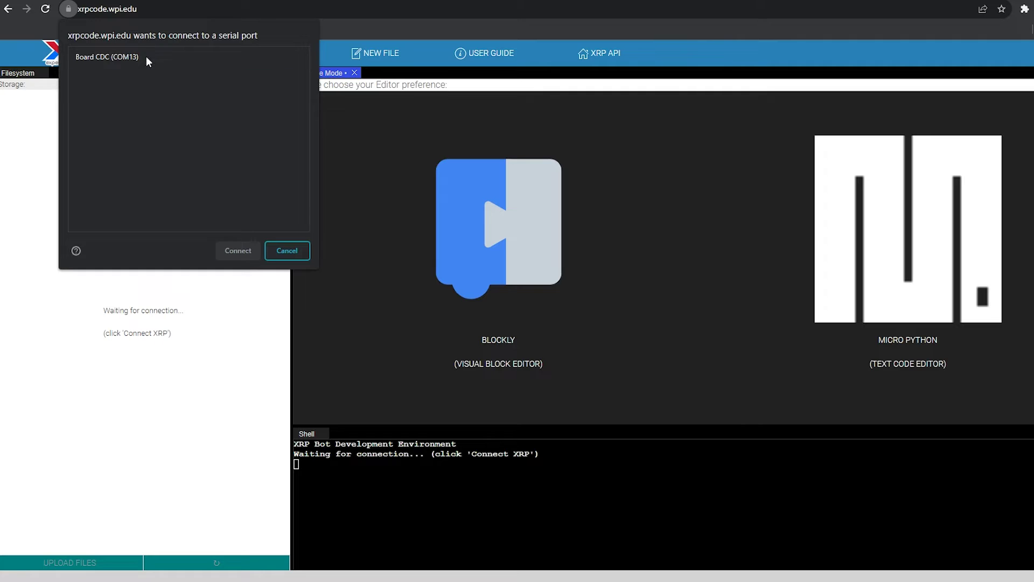
{"action": "left_click", "coordinate": [147, 58]}
{"action": "left_click", "coordinate": [244, 252]}
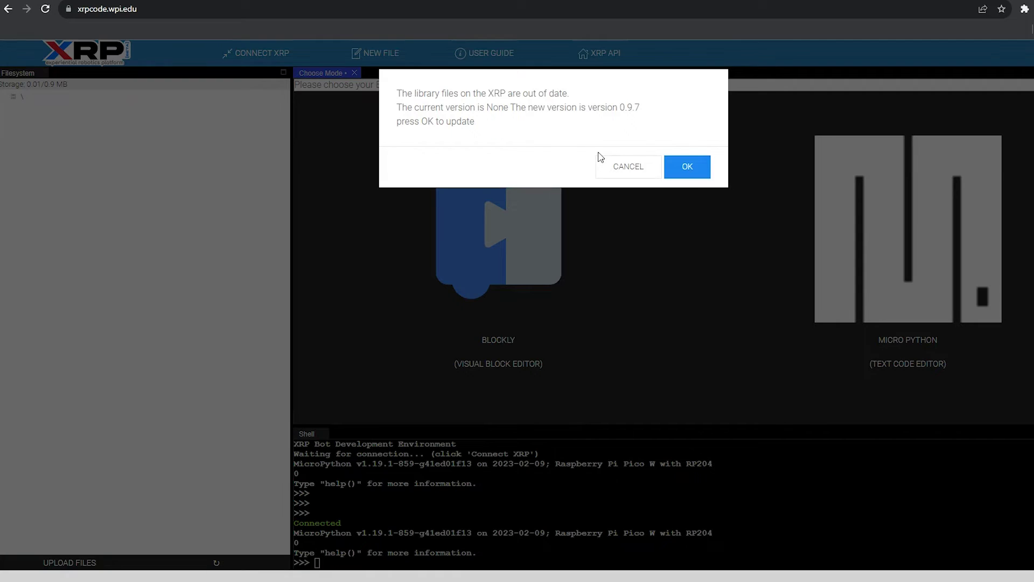
Step: Accept the library 0.9.7 update and the MicroPython 1.20.0 update
{"action": "left_click", "coordinate": [676, 172]}
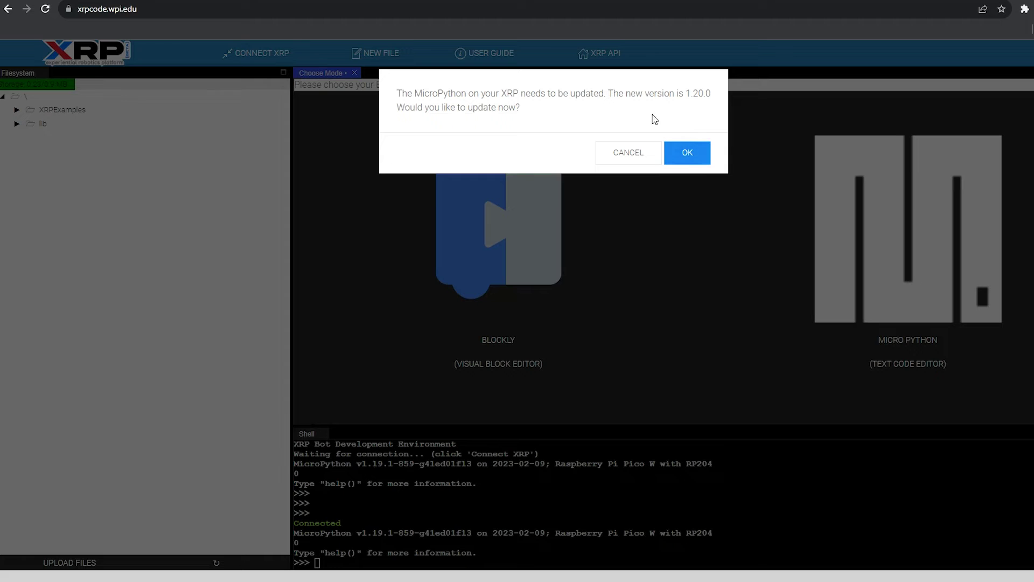
{"action": "left_click", "coordinate": [688, 146]}
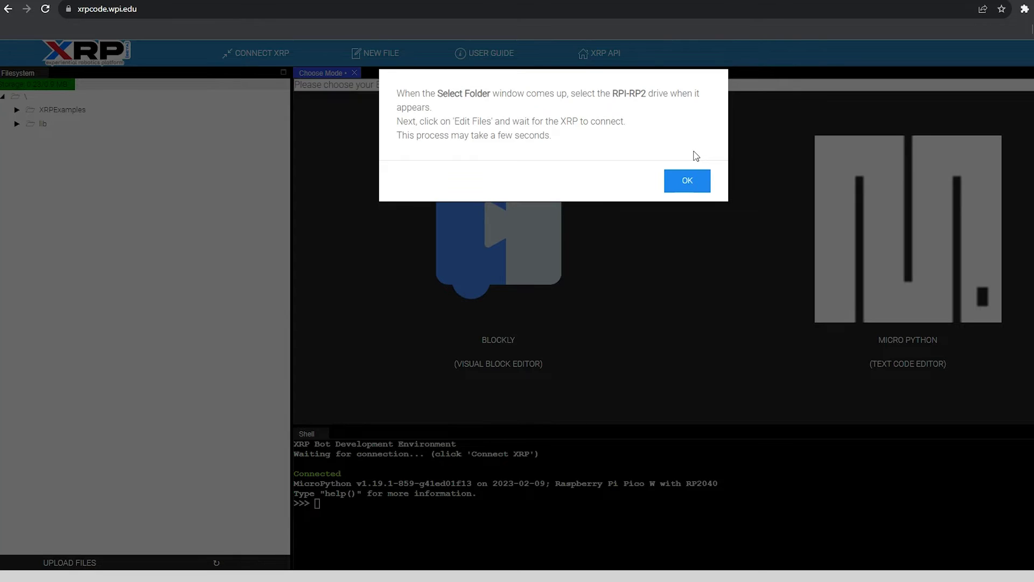
Step: Choose the RPI-RP2 (D:) drive for the MicroPython update and allow file editing
{"action": "left_click", "coordinate": [689, 183]}
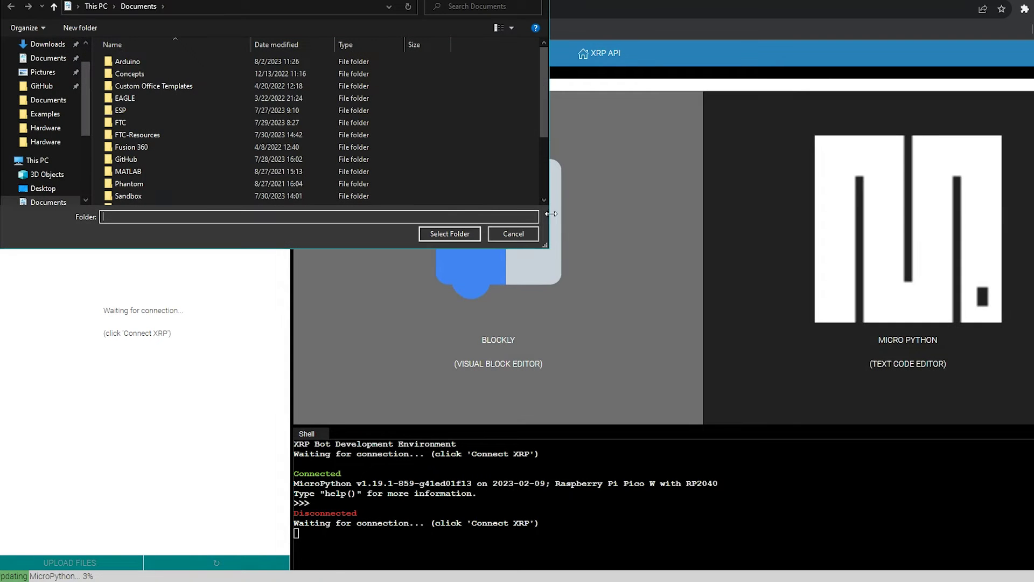
{"action": "scroll", "coordinate": [47, 156], "scroll_direction": "down", "scroll_amount": 3}
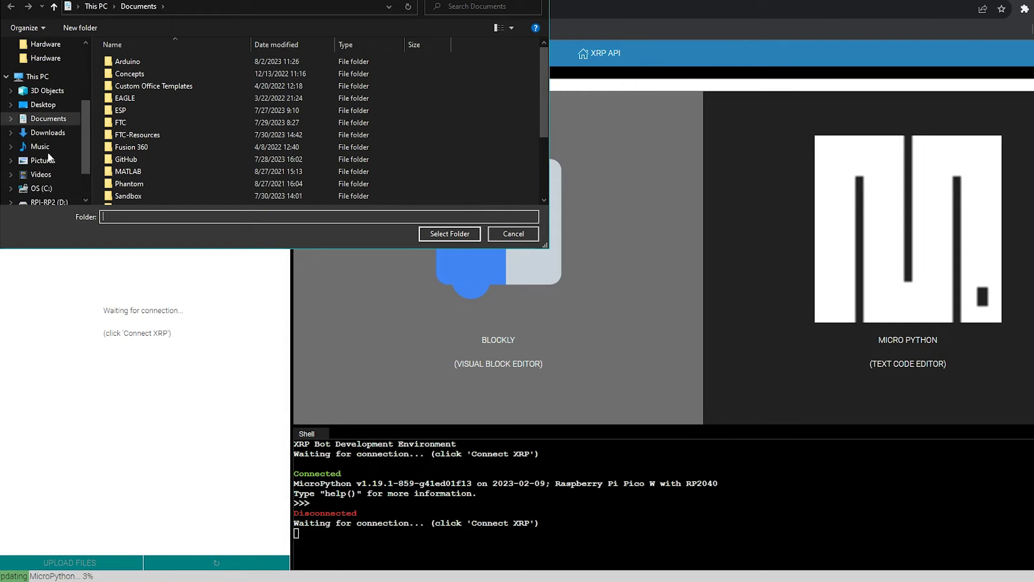
{"action": "left_click", "coordinate": [47, 174]}
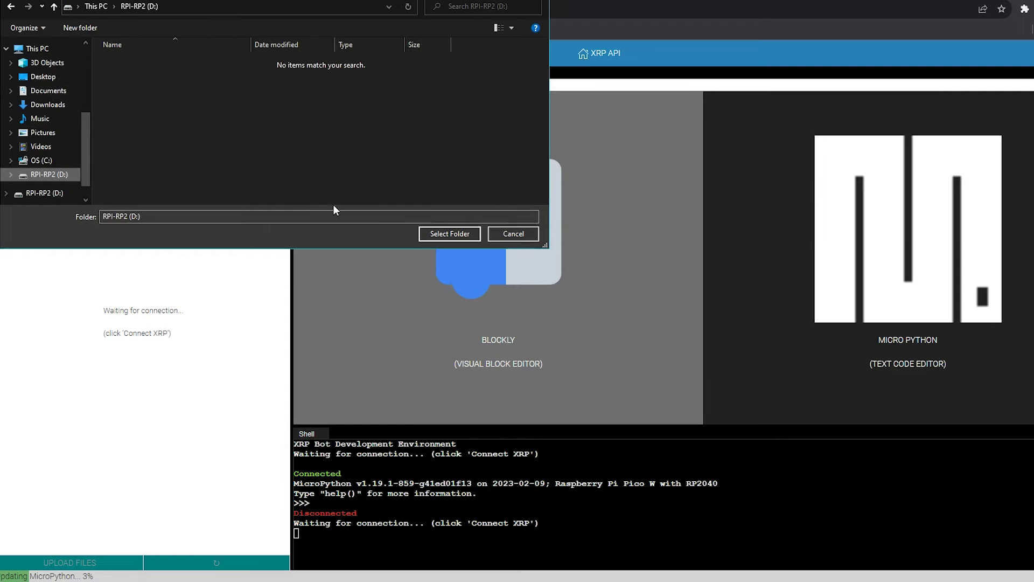
{"action": "left_click", "coordinate": [431, 233]}
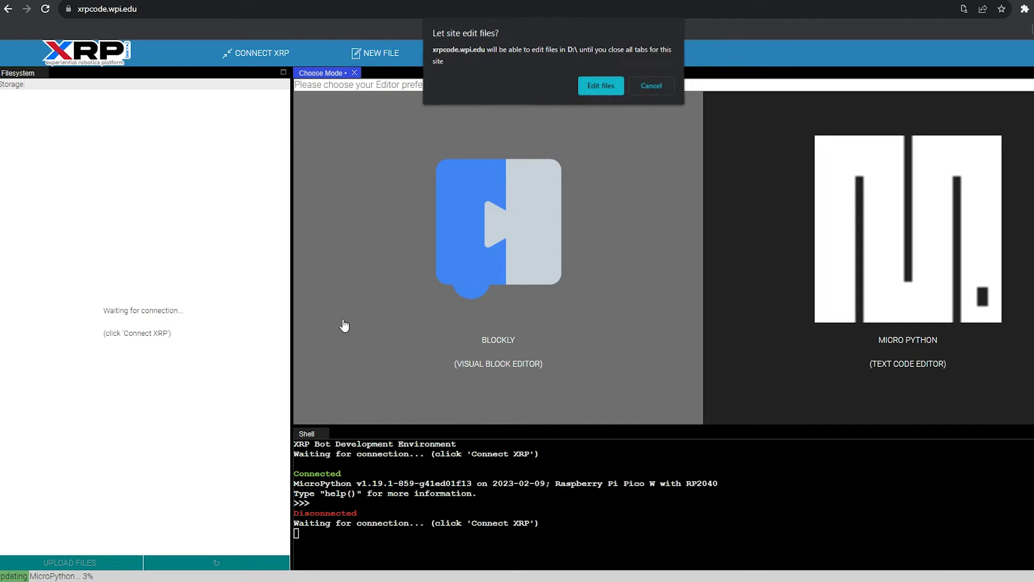
{"action": "key", "text": "Return"}
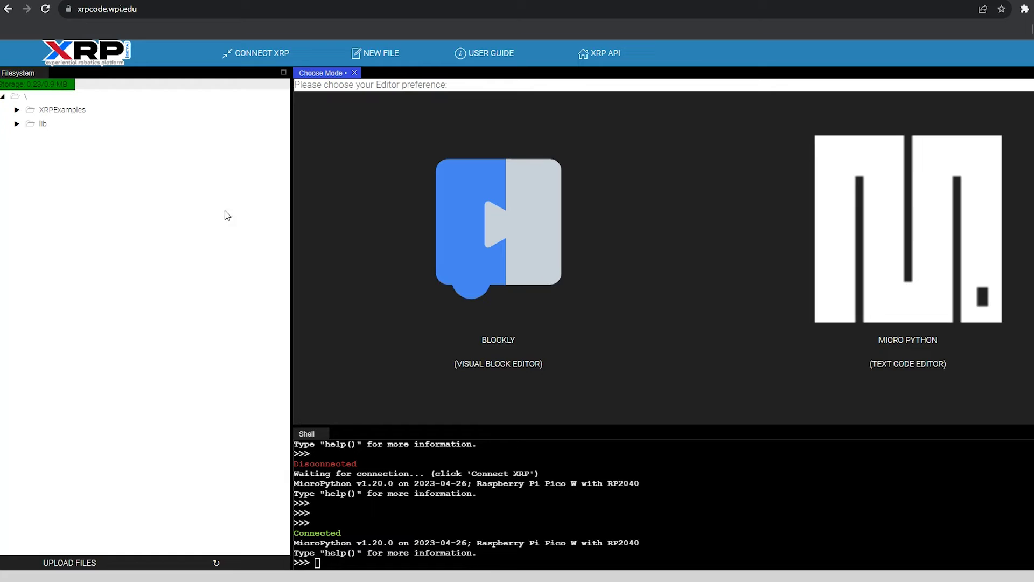
Step: Evaluate 1+2 in the shell, getting 3, and expand the XRPExamples folder
{"action": "left_click", "coordinate": [558, 532]}
{"action": "type", "text": "1+2"}
{"action": "key", "text": "Return"}
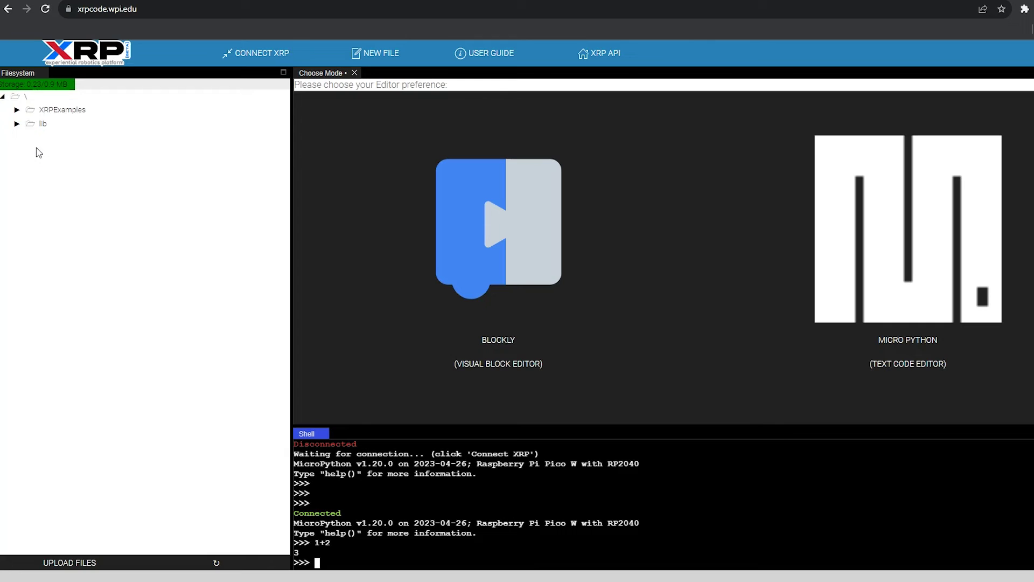
{"action": "left_click", "coordinate": [17, 110]}
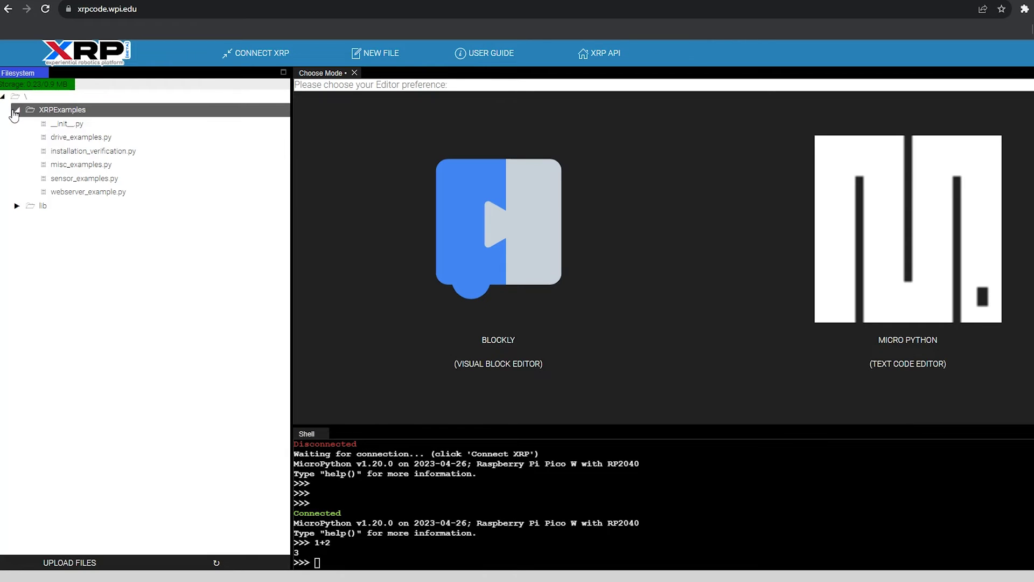
Step: Open installation_verification.py and run it, accepting the power-switch warning
{"action": "double_click", "coordinate": [78, 152]}
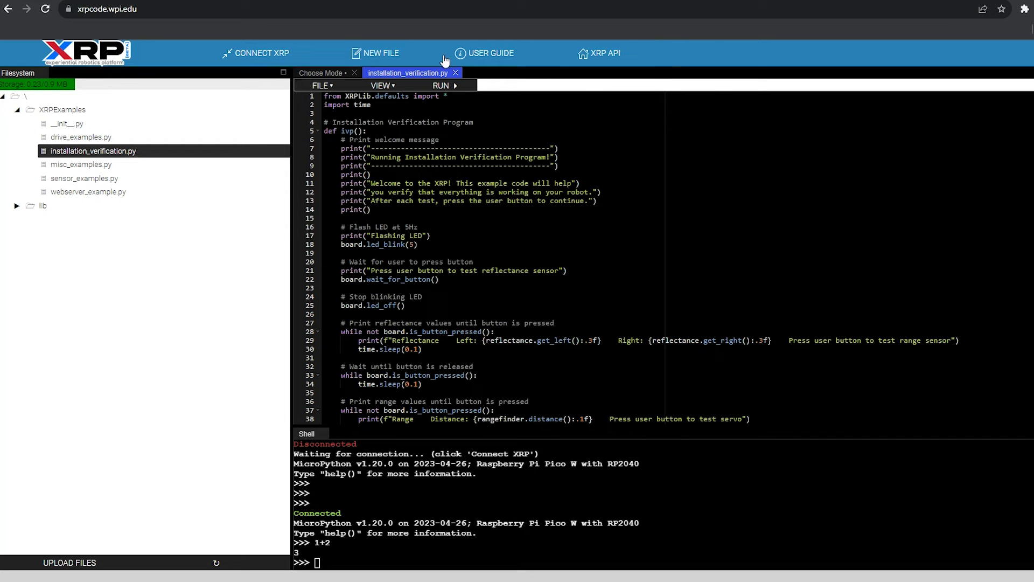
{"action": "left_click", "coordinate": [443, 85]}
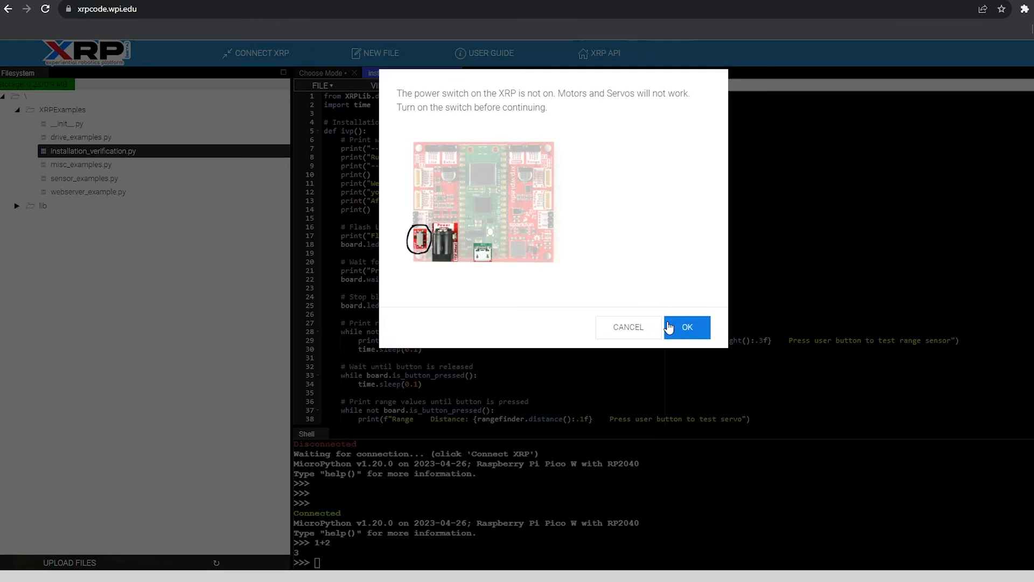
{"action": "left_click", "coordinate": [669, 327]}
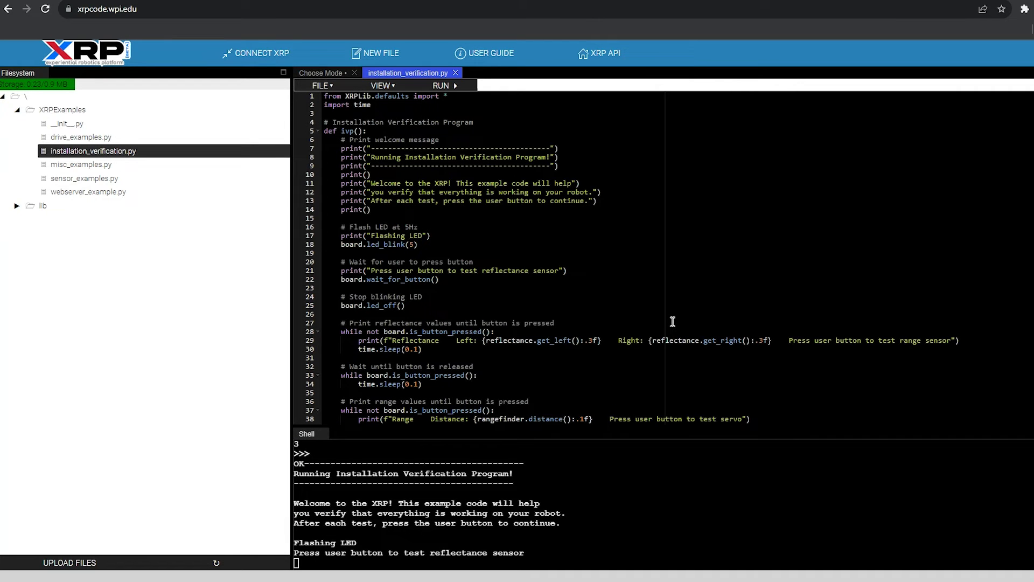